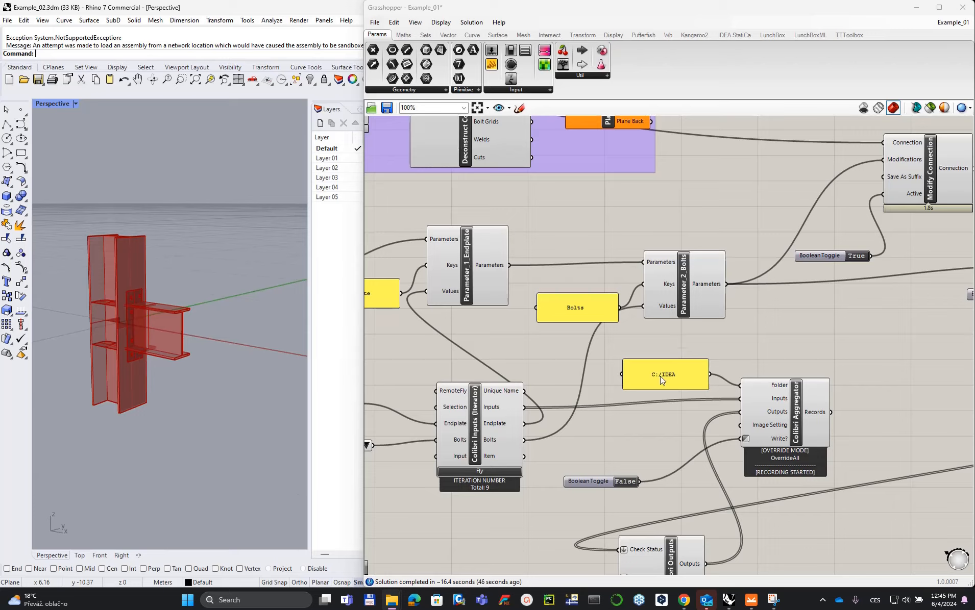
Open the IDEA folder on the local C: drive in File Explorer
{"action": "right_click", "coordinate": [392, 601]}
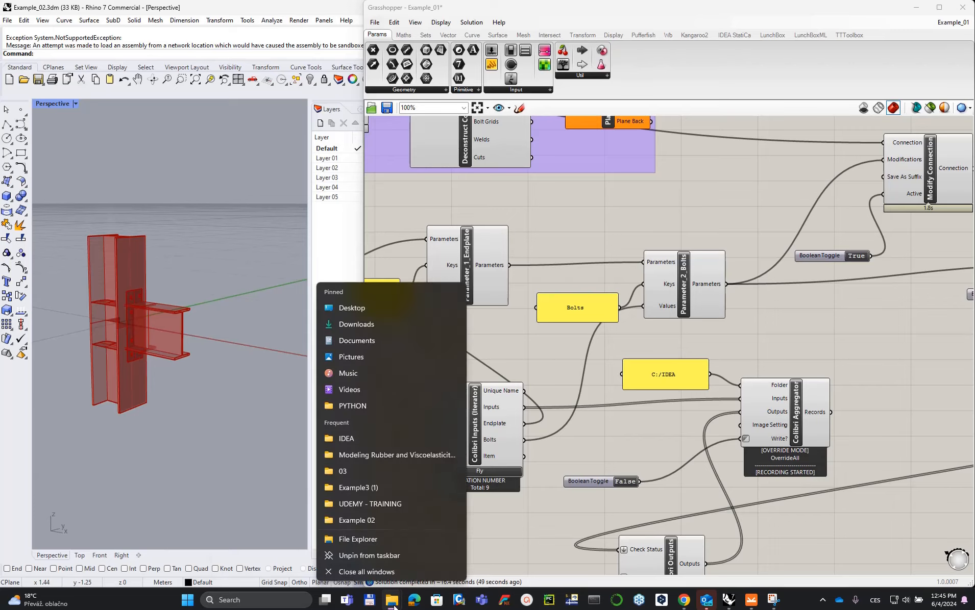
{"action": "left_click", "coordinate": [485, 524]}
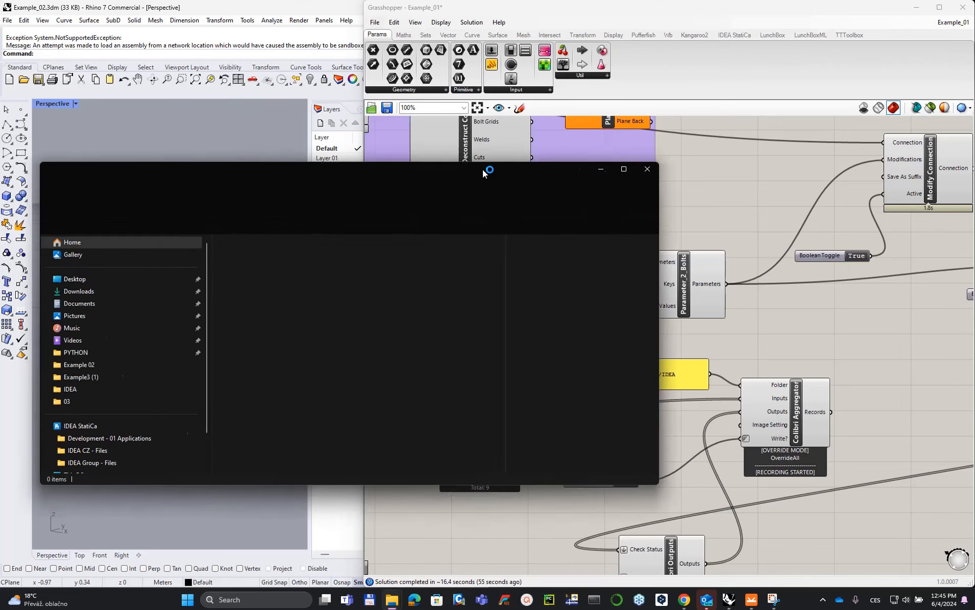
{"action": "scroll", "coordinate": [158, 260], "scroll_direction": "down", "scroll_amount": 2}
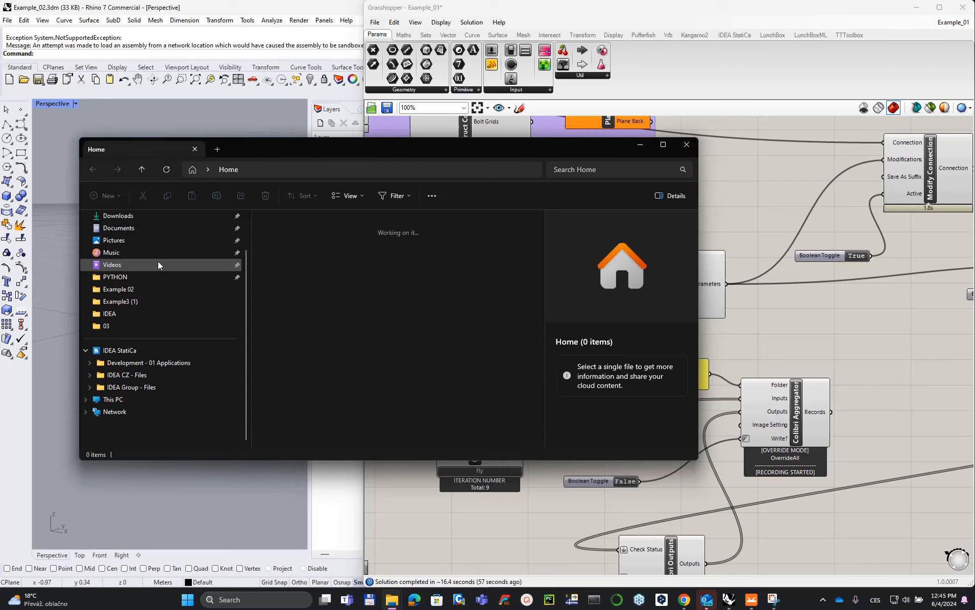
{"action": "left_click", "coordinate": [135, 400]}
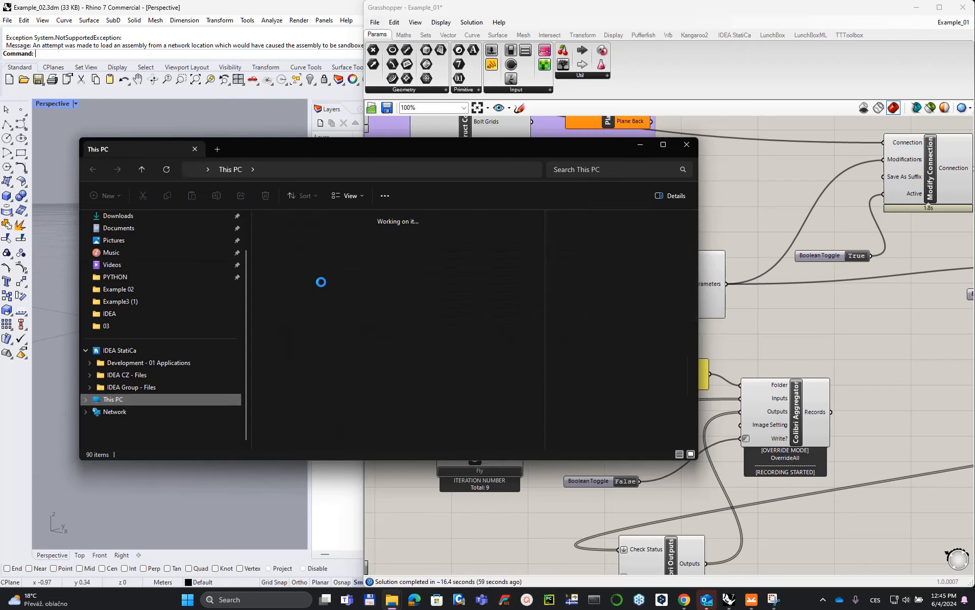
{"action": "left_click", "coordinate": [321, 243]}
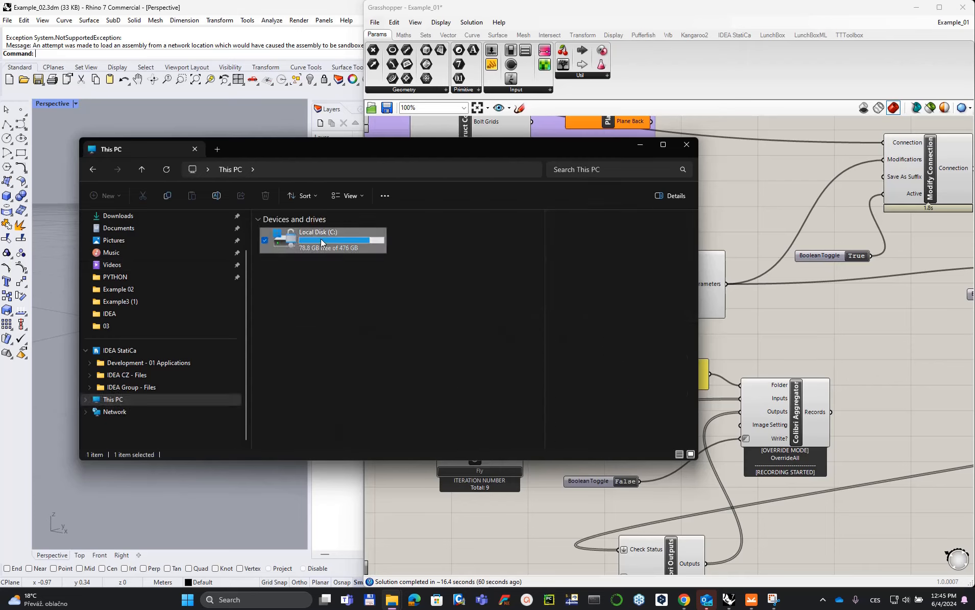
{"action": "double_click", "coordinate": [321, 242]}
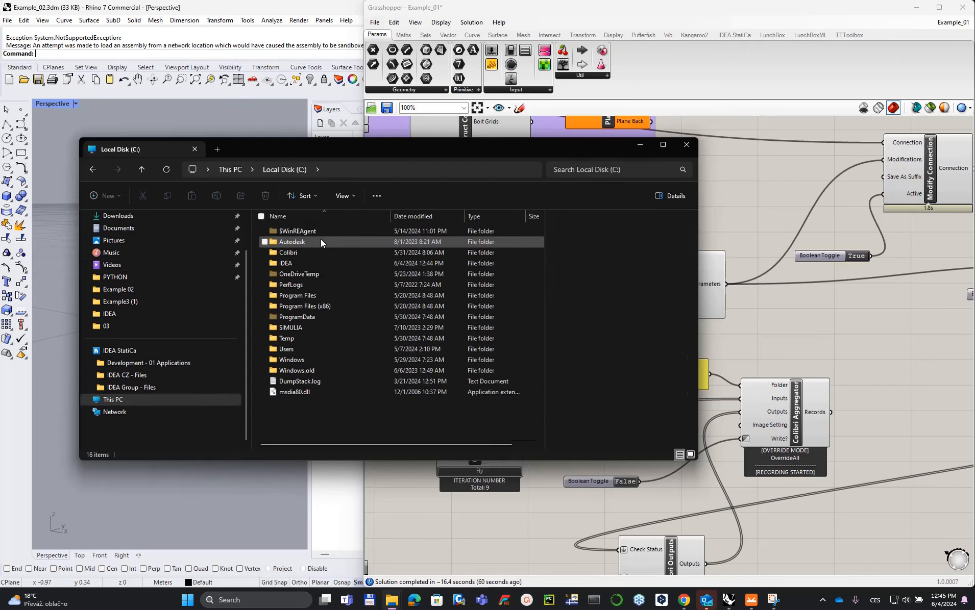
{"action": "left_click", "coordinate": [296, 260]}
{"action": "double_click", "coordinate": [296, 261]}
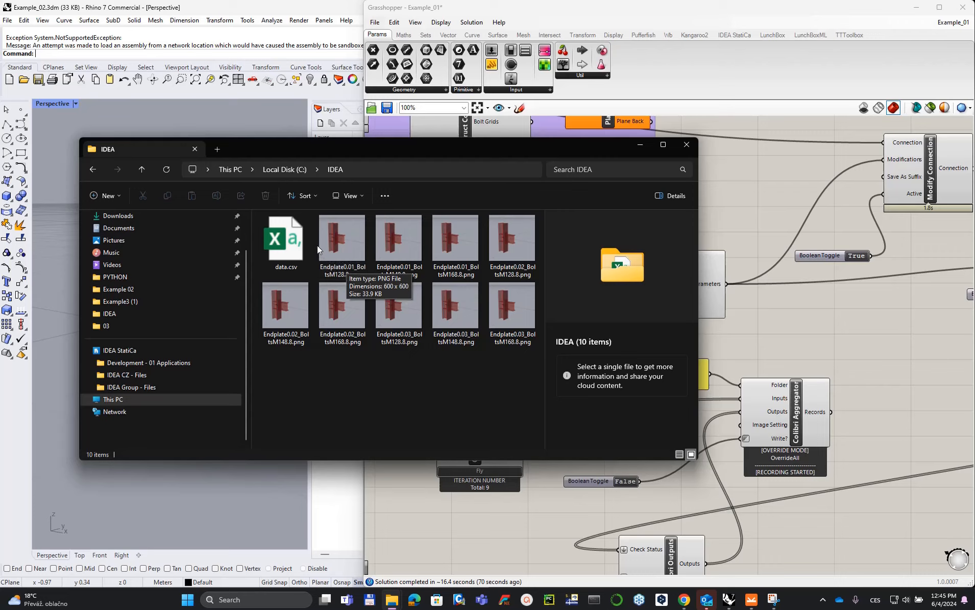
Open data.csv from the IDEA folder in Excel and maximize its window
{"action": "left_click", "coordinate": [296, 229]}
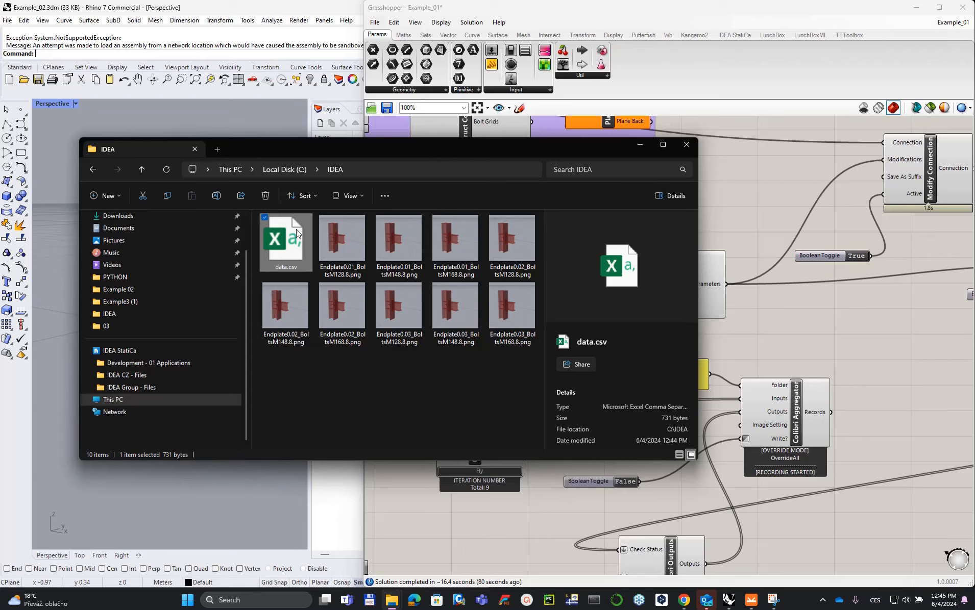
{"action": "double_click", "coordinate": [296, 229]}
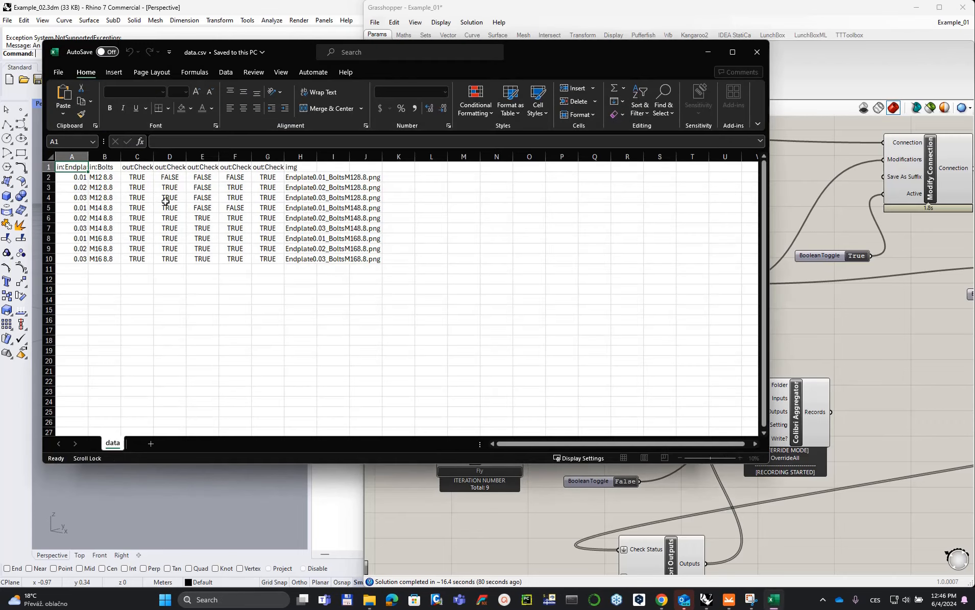
{"action": "left_click", "coordinate": [732, 52]}
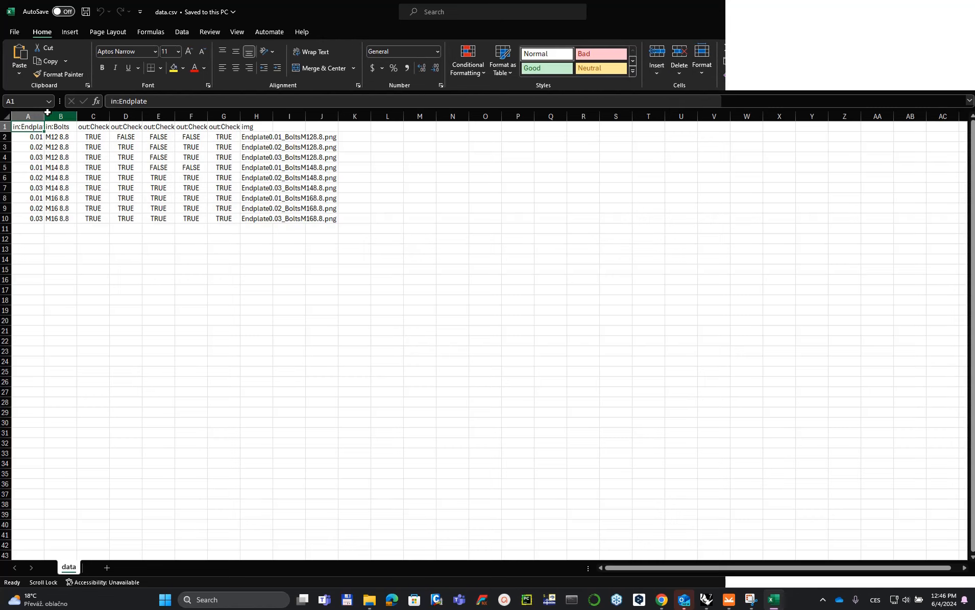
Autofit the widths of columns A to J to their contents
{"action": "double_click", "coordinate": [44, 117]}
{"action": "left_click_drag", "start_coordinate": [32, 117], "coordinate": [312, 116]}
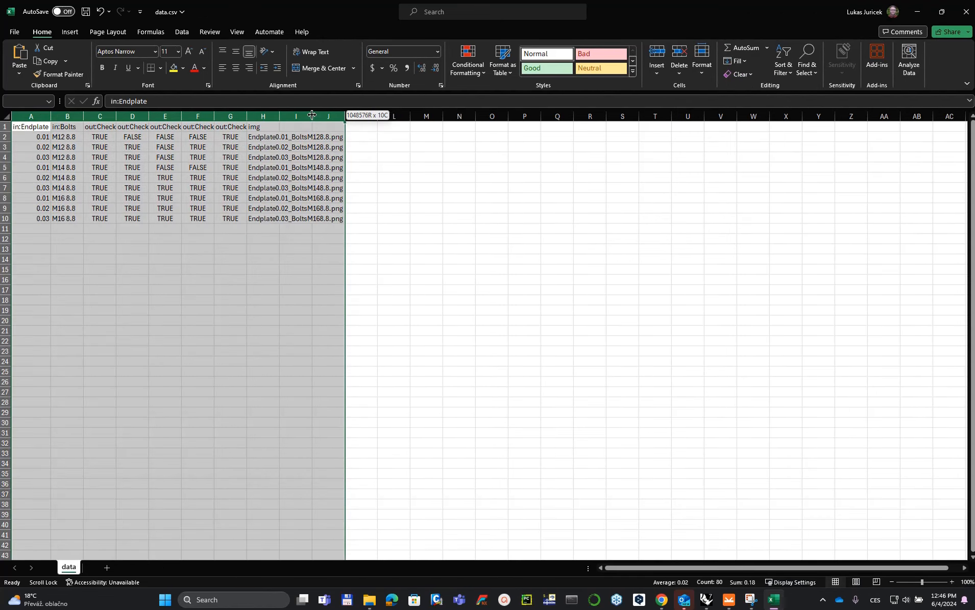
{"action": "double_click", "coordinate": [312, 116]}
{"action": "left_click", "coordinate": [392, 261]}
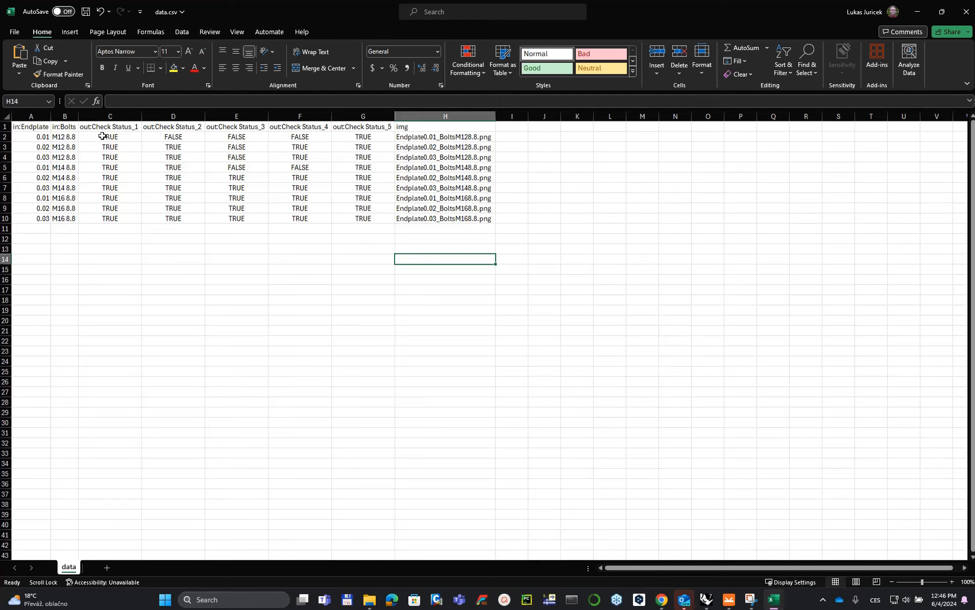
Review the endplate and bolt combinations in columns A and B and the results in the five Check Status columns
{"action": "left_click_drag", "start_coordinate": [27, 134], "coordinate": [65, 218]}
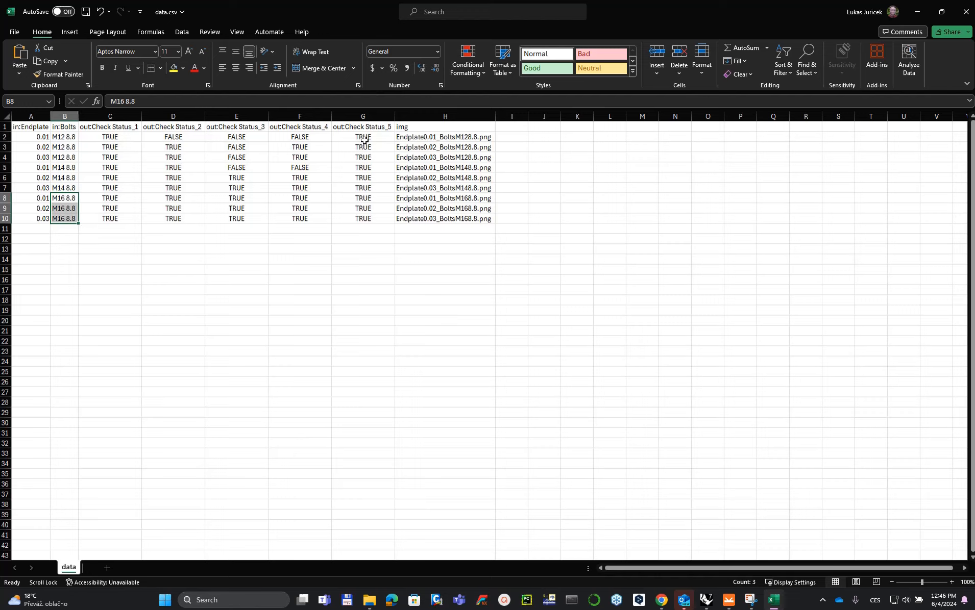
{"action": "left_click_drag", "start_coordinate": [364, 140], "coordinate": [362, 219]}
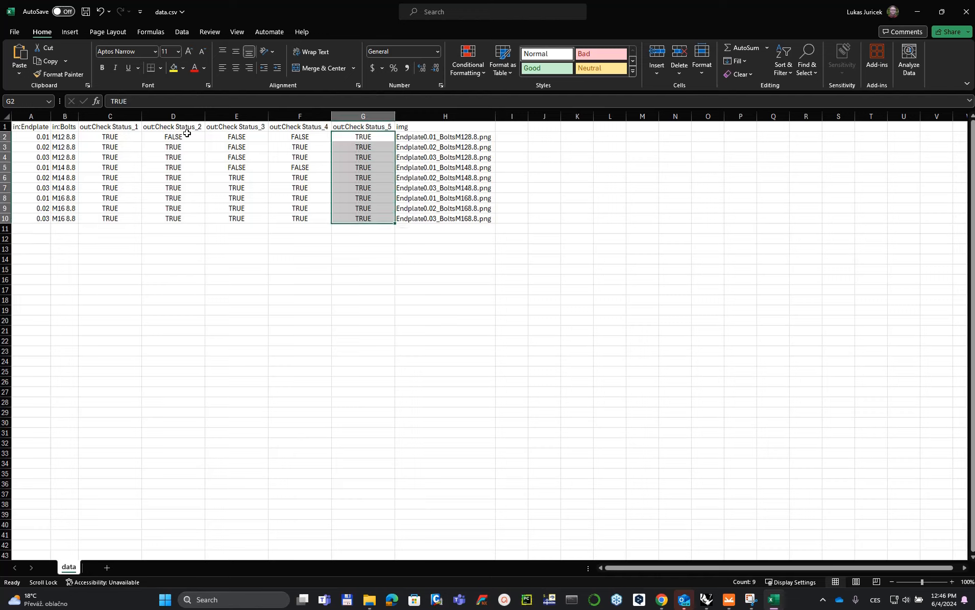
{"action": "left_click_drag", "start_coordinate": [123, 137], "coordinate": [122, 223]}
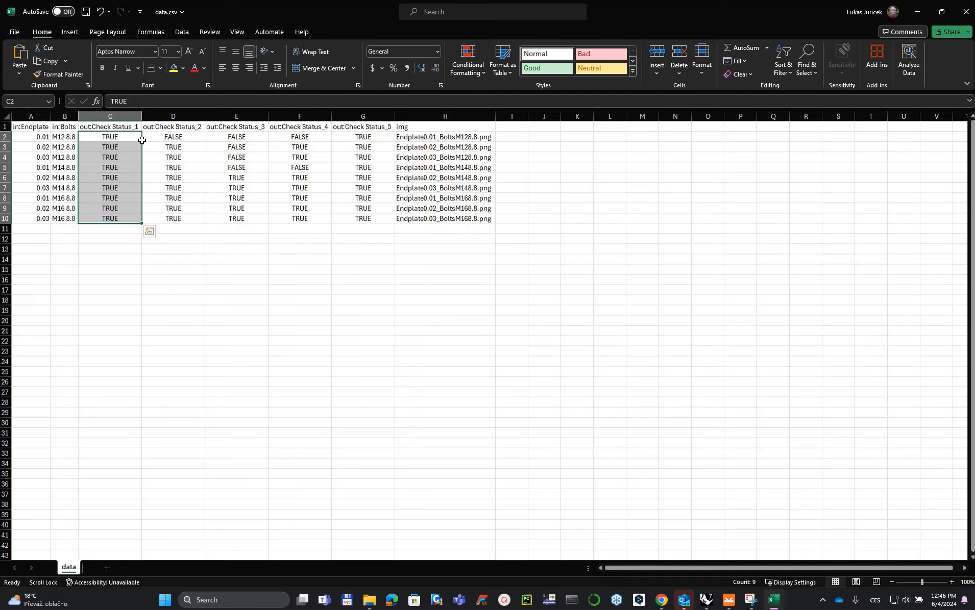
{"action": "left_click_drag", "start_coordinate": [184, 135], "coordinate": [197, 220]}
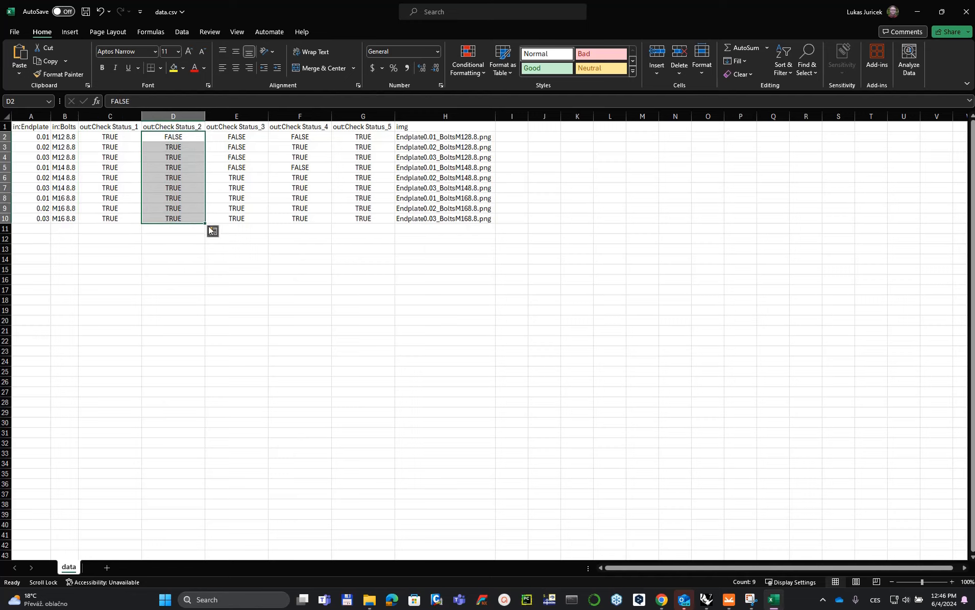
{"action": "left_click_drag", "start_coordinate": [252, 137], "coordinate": [259, 220]}
{"action": "left_click_drag", "start_coordinate": [324, 137], "coordinate": [319, 220]}
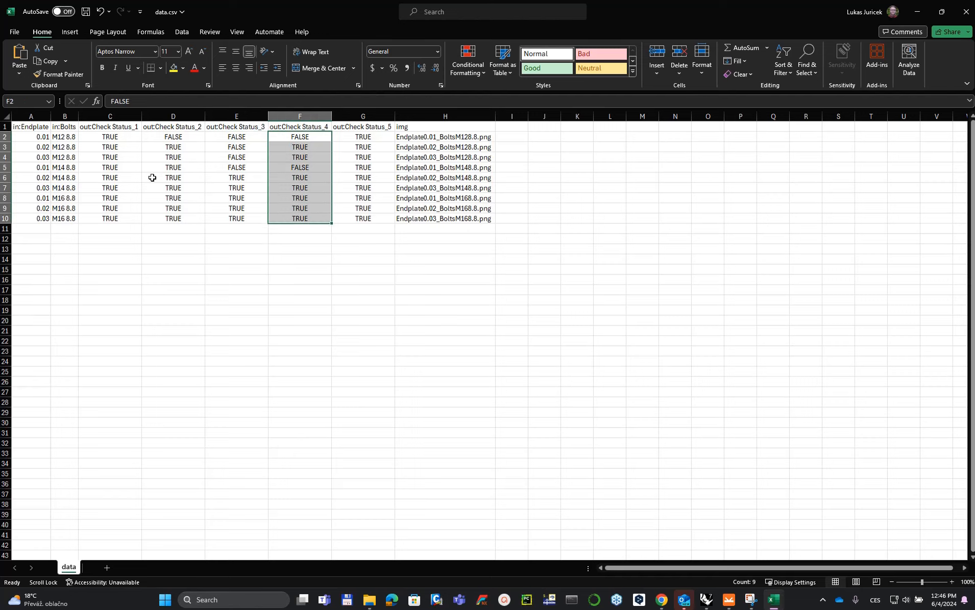
Highlight the check status results of rows 6 to 10 (C6:G10) with yellow fill
{"action": "left_click_drag", "start_coordinate": [164, 179], "coordinate": [364, 181]}
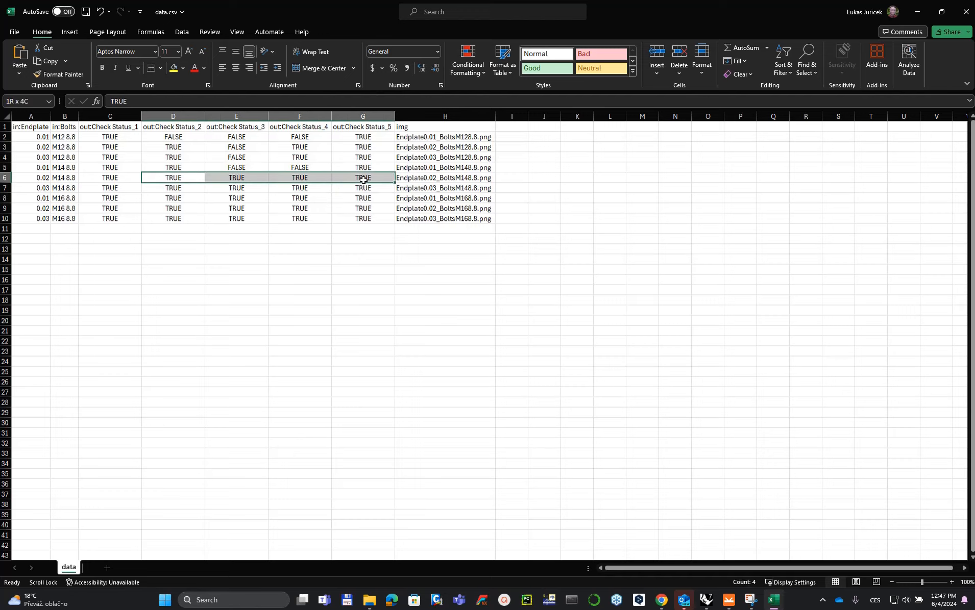
{"action": "left_click", "coordinate": [173, 68]}
{"action": "left_click_drag", "start_coordinate": [31, 180], "coordinate": [359, 184]}
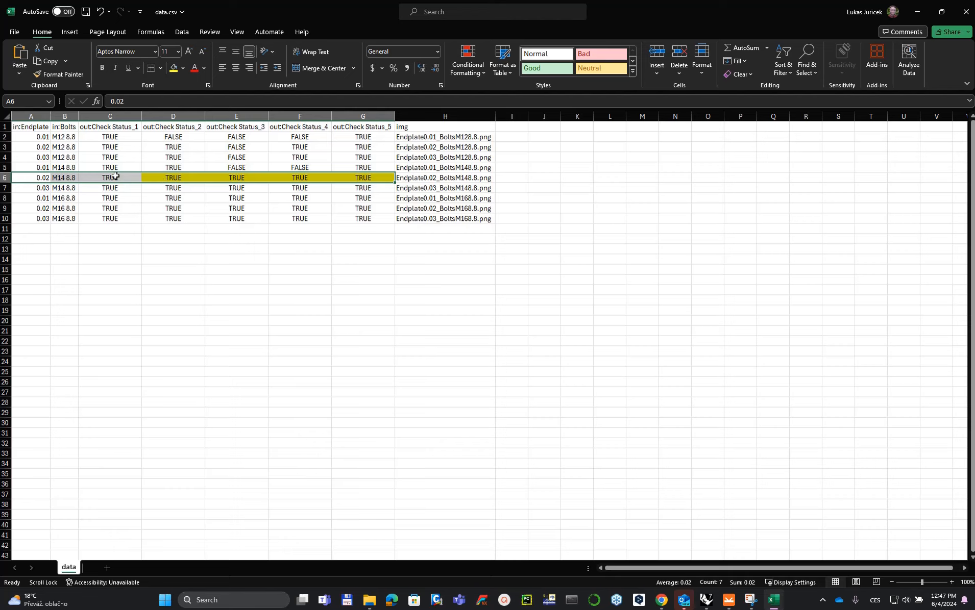
{"action": "left_click", "coordinate": [134, 179]}
{"action": "left_click_drag", "start_coordinate": [135, 179], "coordinate": [377, 220]}
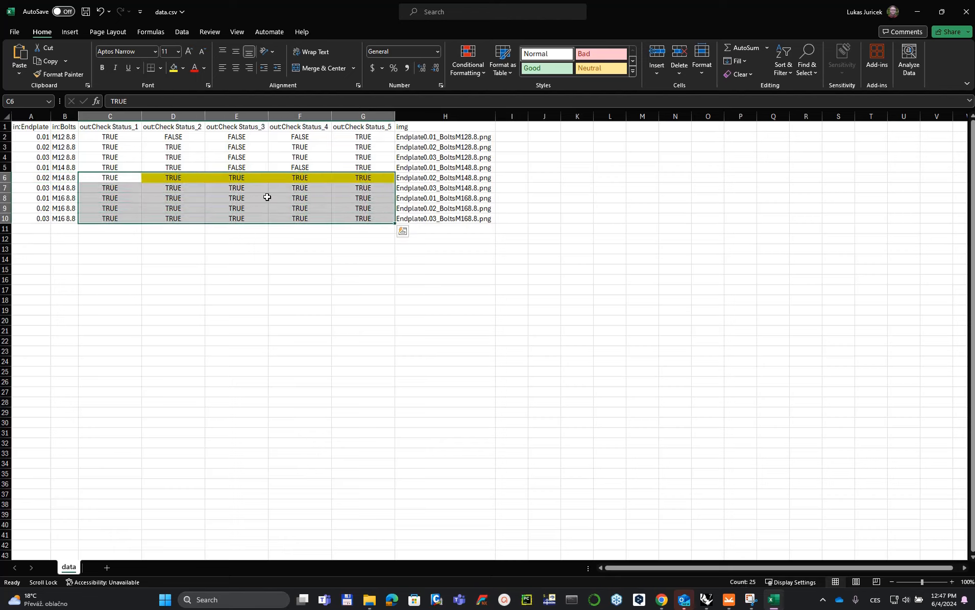
{"action": "left_click", "coordinate": [173, 68]}
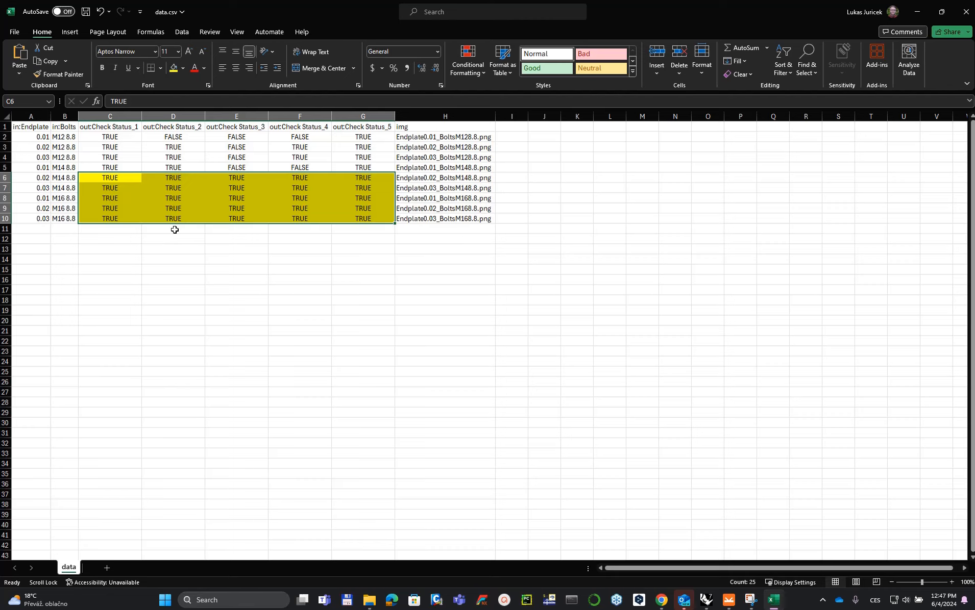
Review the image file names in H2:H10 and the check status results in row 6
{"action": "left_click_drag", "start_coordinate": [438, 137], "coordinate": [440, 217]}
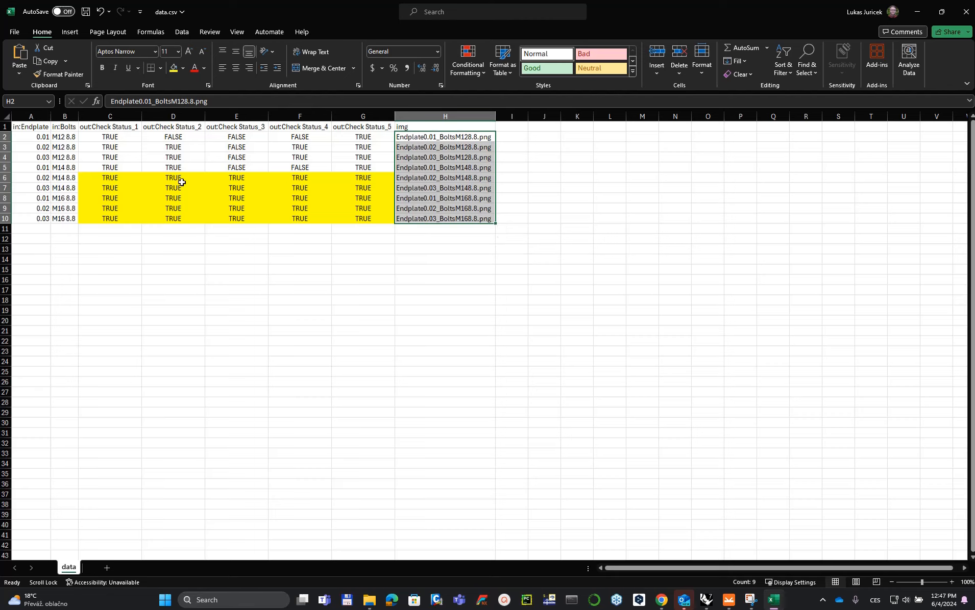
{"action": "left_click", "coordinate": [93, 181]}
{"action": "left_click_drag", "start_coordinate": [126, 178], "coordinate": [364, 179]}
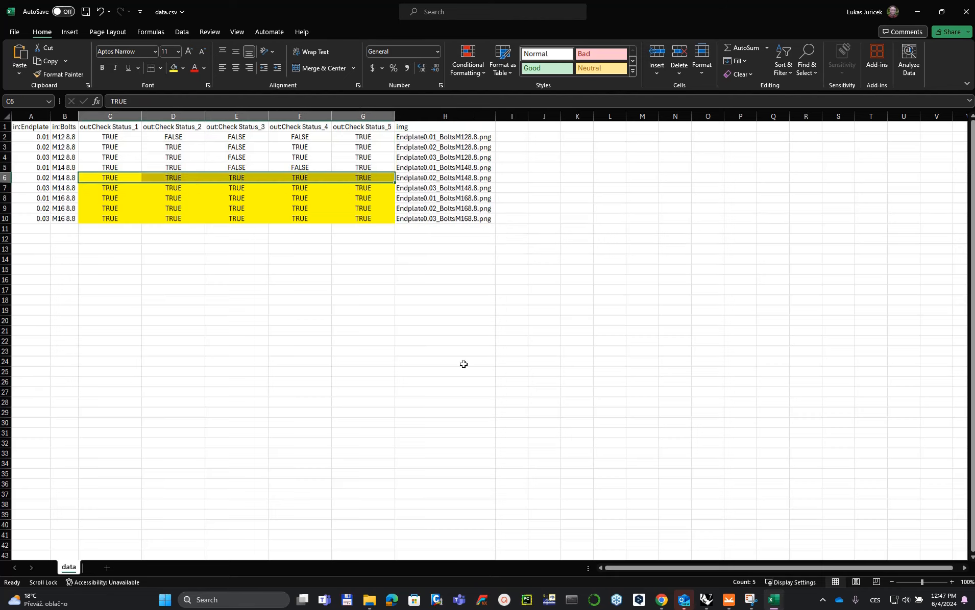
Switch to IDEA StatiCa Connection with the Example_01 project and maximize its window
{"action": "left_click", "coordinate": [727, 601]}
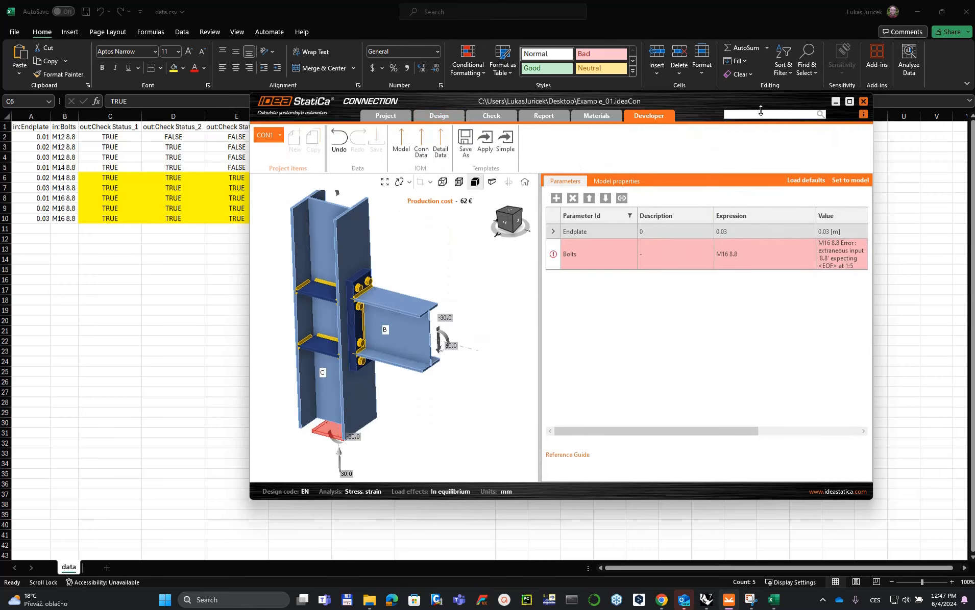
{"action": "left_click", "coordinate": [849, 101]}
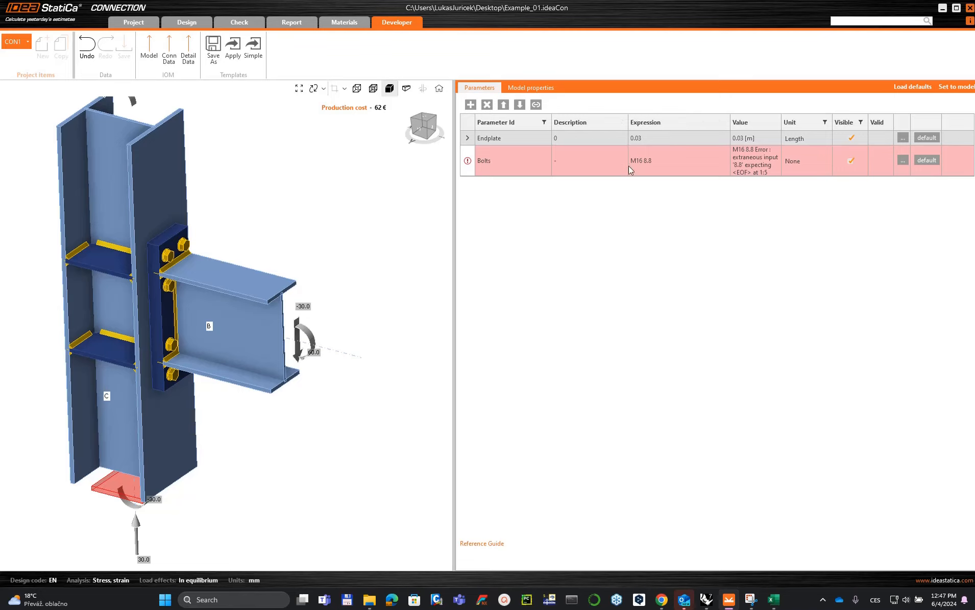
Try enclosing the Bolts parameter's expression in double quotes as "M16 8.8"
{"action": "double_click", "coordinate": [632, 166]}
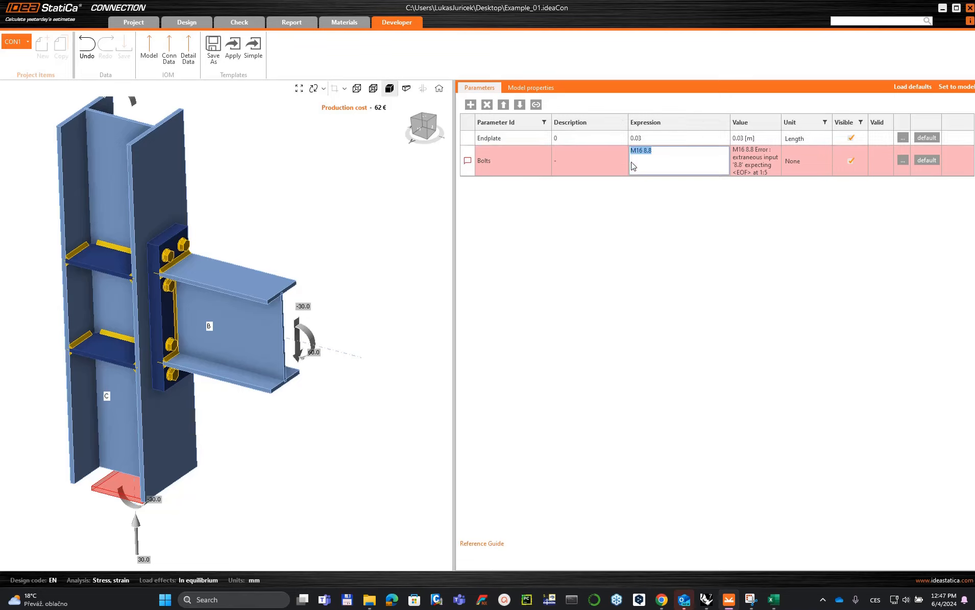
{"action": "left_click", "coordinate": [633, 154]}
{"action": "type", "text": "\""}
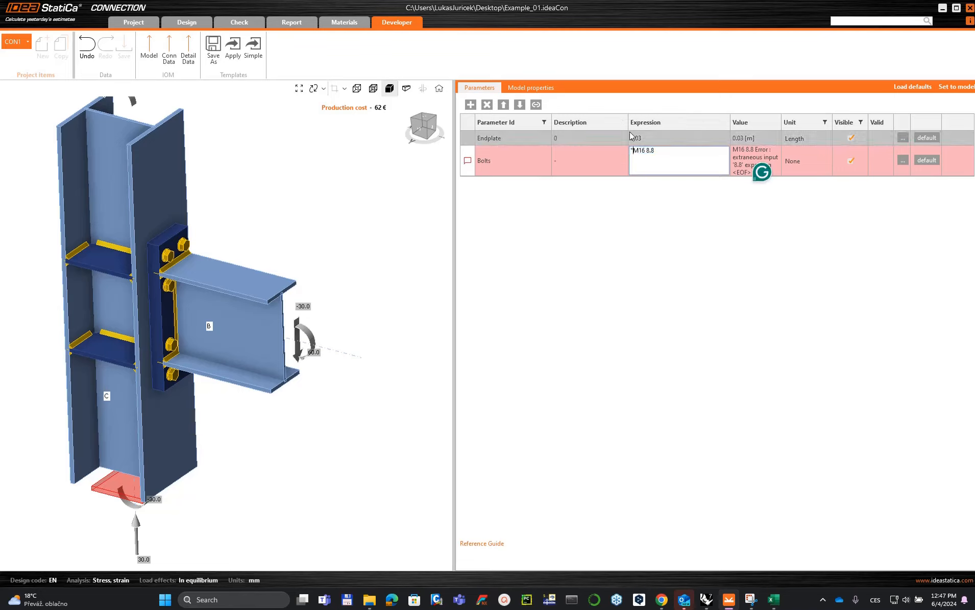
{"action": "left_click", "coordinate": [665, 152]}
{"action": "type", "text": "\""}
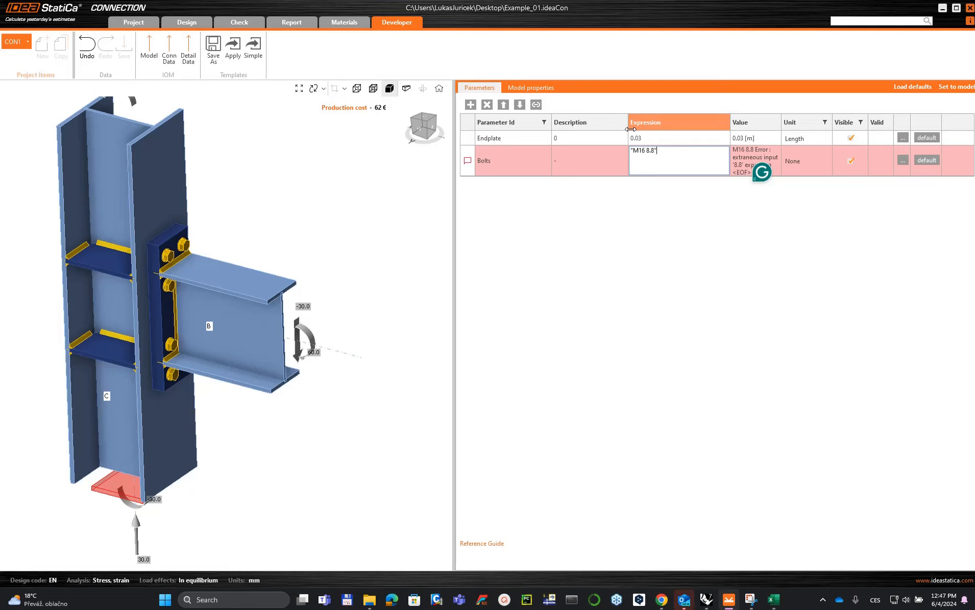
{"action": "key", "text": "Return"}
Set the Bolts parameter's expression to 'M16 8.8', enclosed in single quotes
{"action": "double_click", "coordinate": [700, 138]}
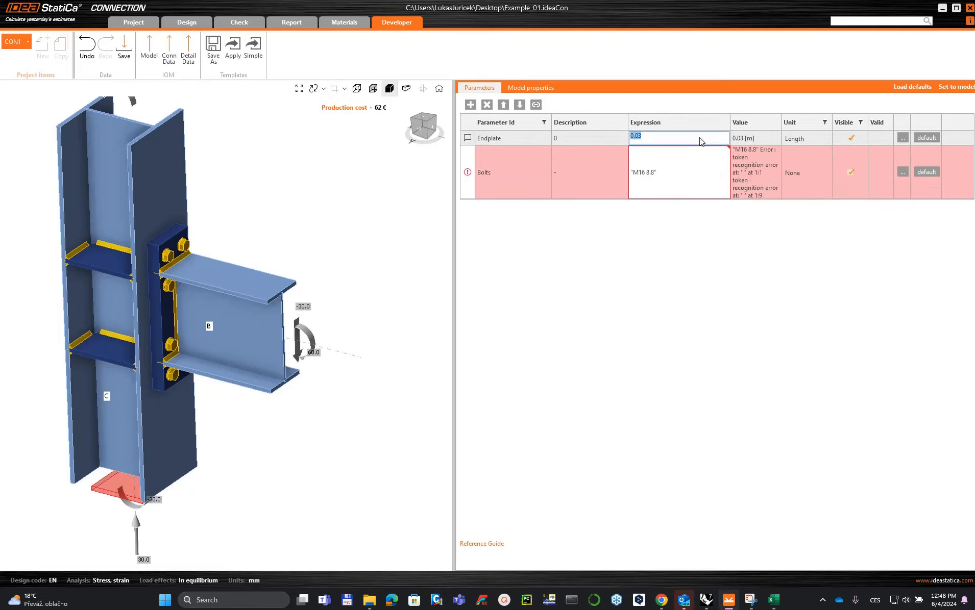
{"action": "left_click", "coordinate": [708, 159]}
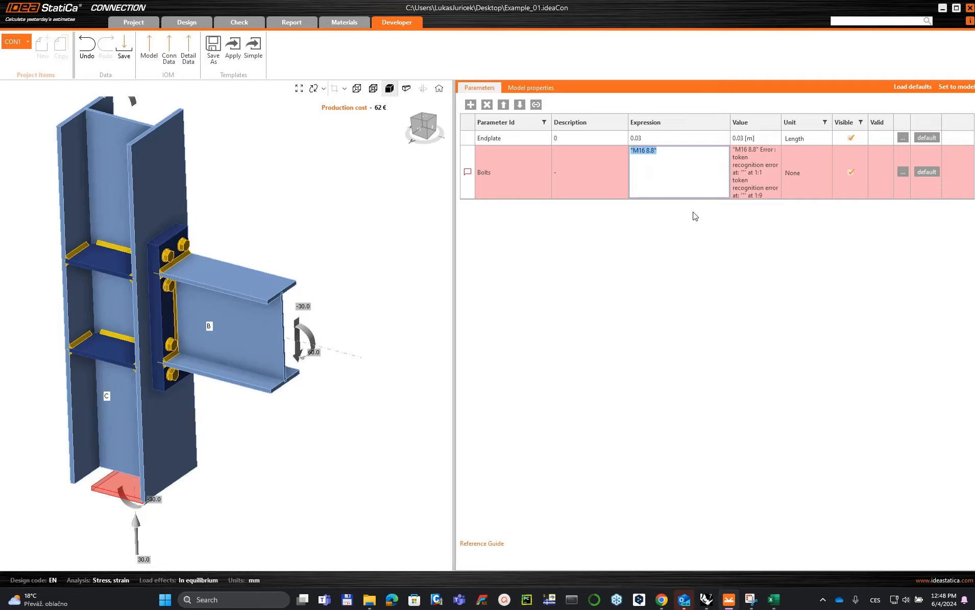
{"action": "left_click", "coordinate": [674, 148]}
{"action": "left_click", "coordinate": [634, 148]}
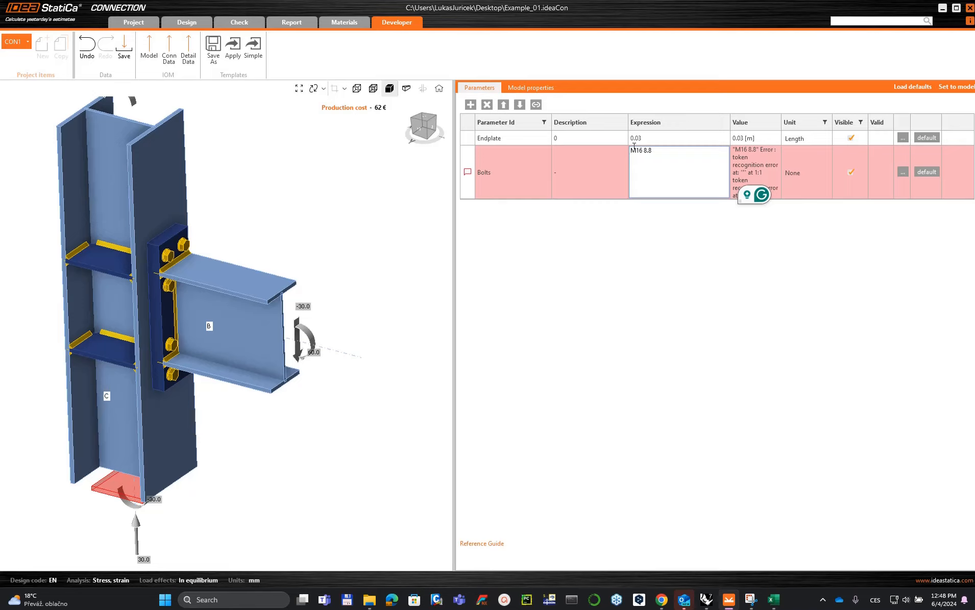
{"action": "key", "text": "BackSpace"}
{"action": "type", "text": "'"}
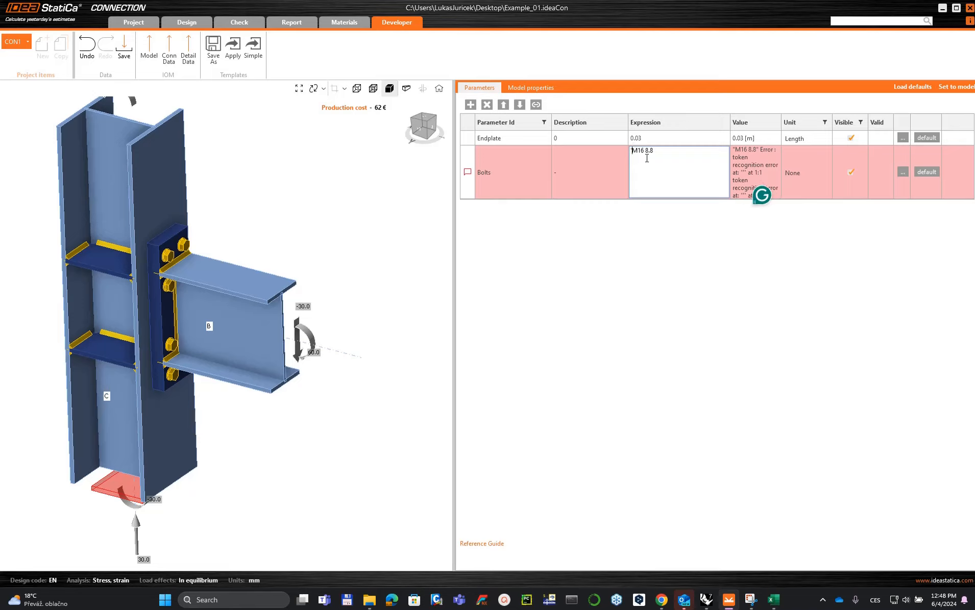
{"action": "left_click", "coordinate": [658, 150]}
{"action": "type", "text": "'"}
{"action": "key", "text": "Return"}
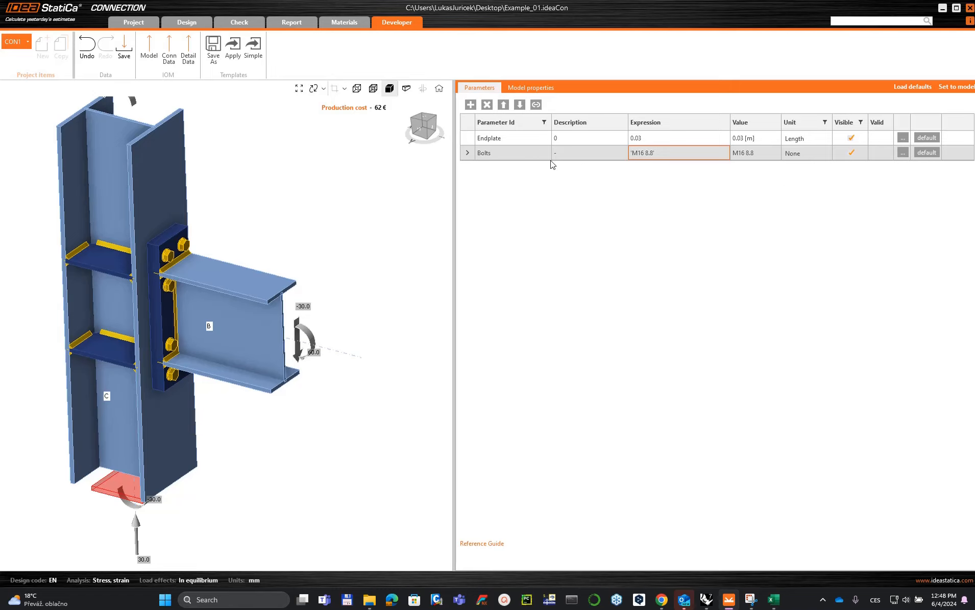
Set the Bolts parameter's expression to 'M14 8.8', keeping the results in data.csv in view beside the connection window
{"action": "left_click", "coordinate": [645, 149]}
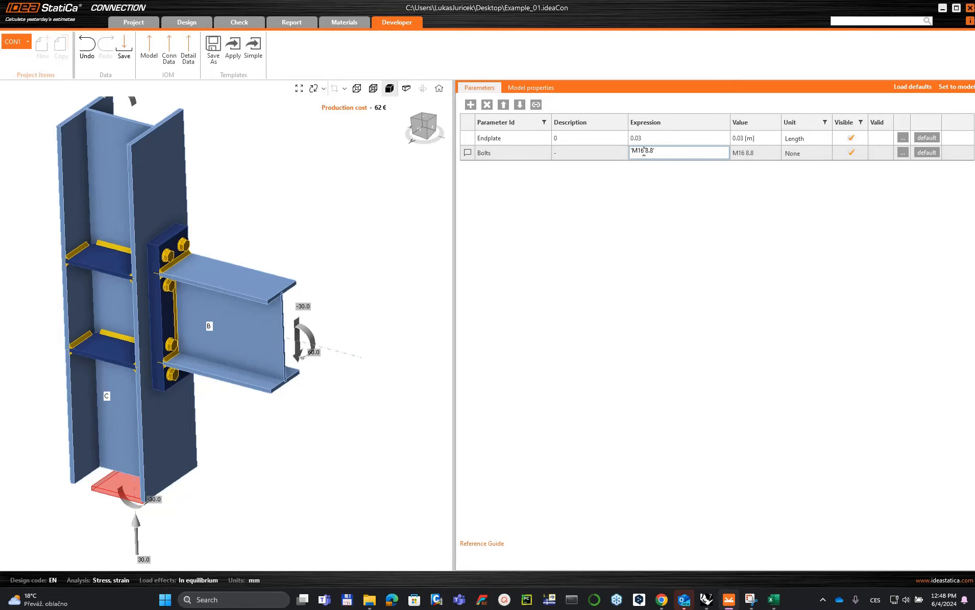
{"action": "left_click_drag", "start_coordinate": [678, 2], "coordinate": [747, 75]}
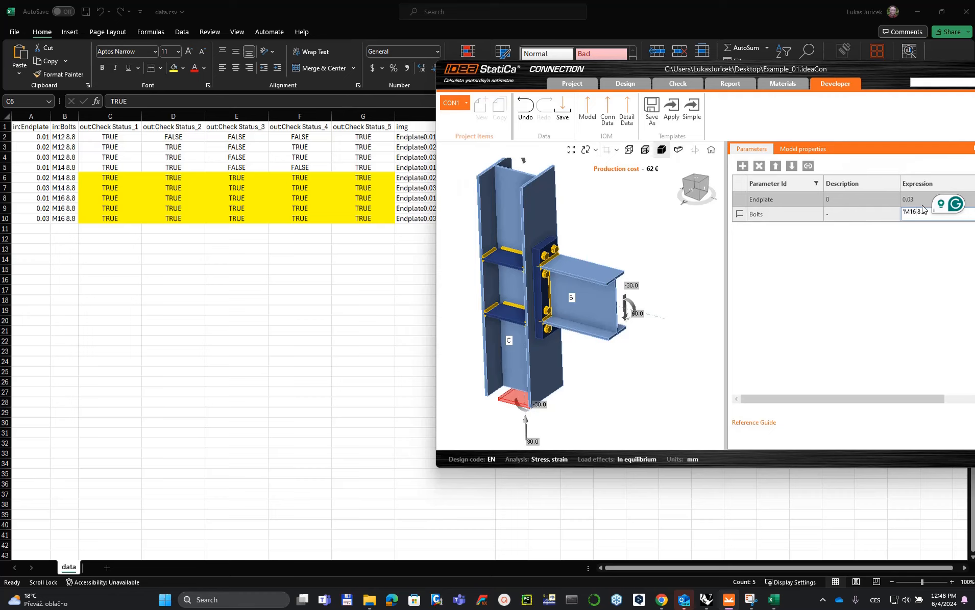
{"action": "type", "text": "4"}
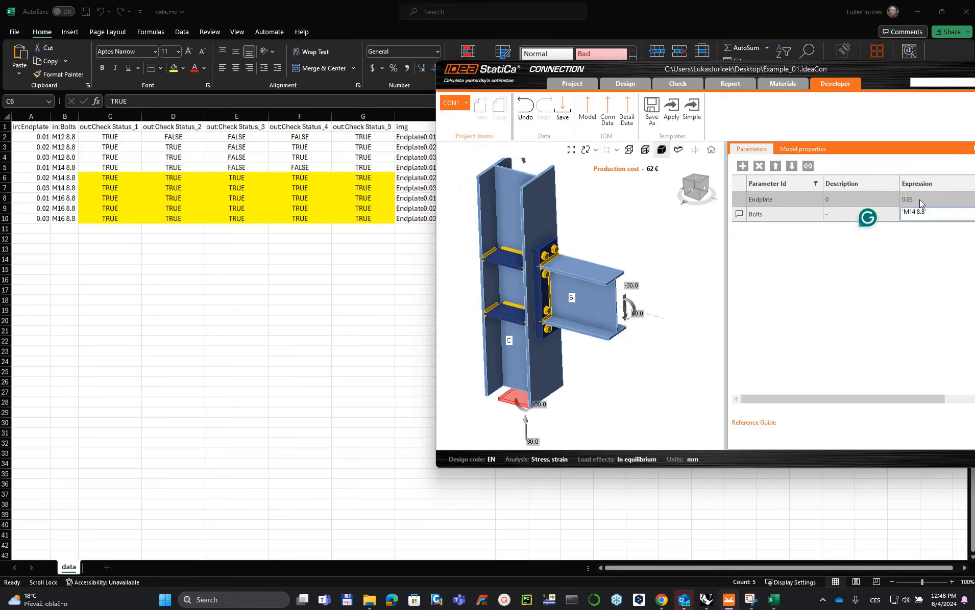
{"action": "key", "text": "Return"}
Set the Endplate parameter's expression to 0.02 and apply both parameters to the connection model
{"action": "left_click", "coordinate": [919, 199]}
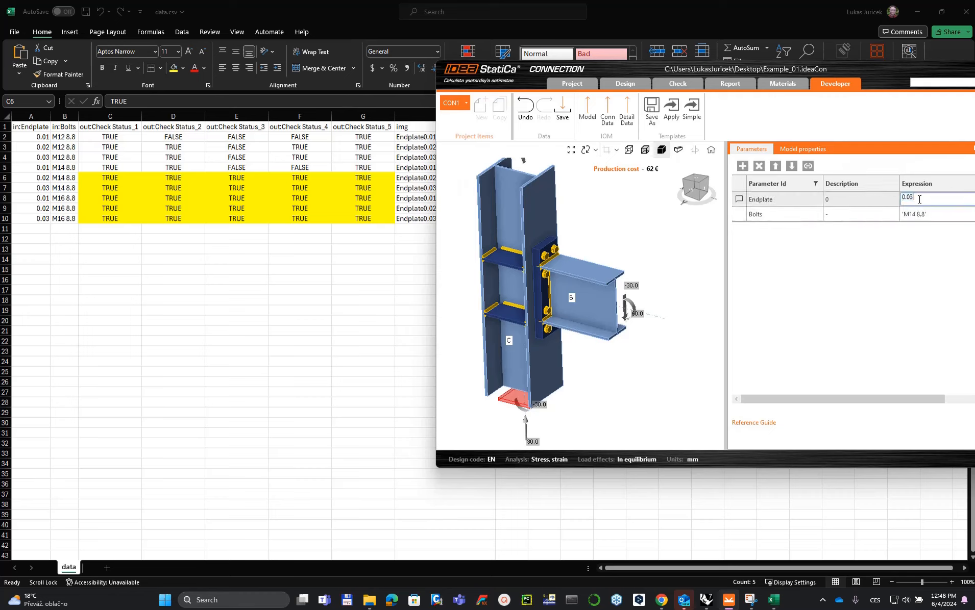
{"action": "type", "text": "2"}
{"action": "key", "text": "Return"}
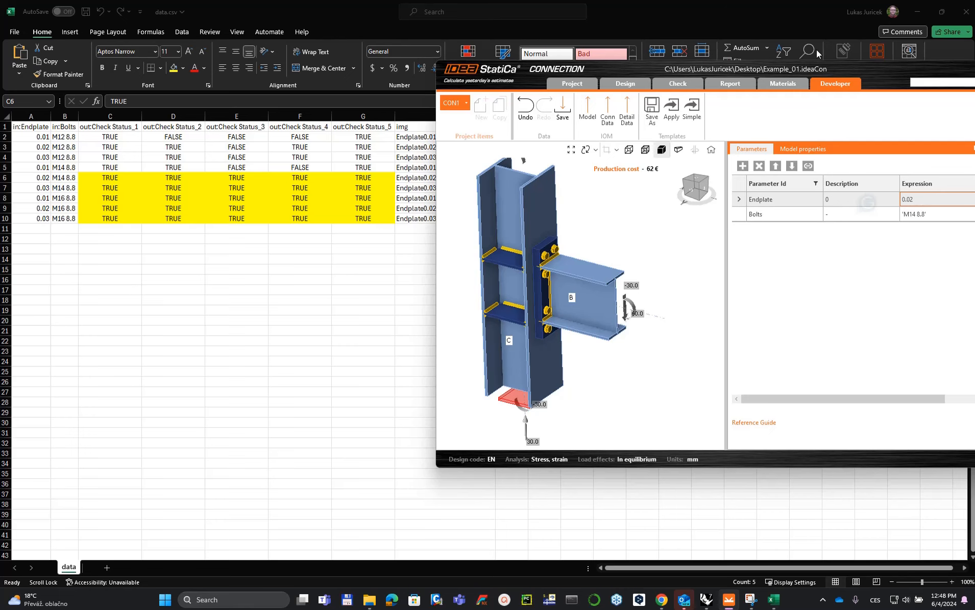
{"action": "left_click_drag", "start_coordinate": [863, 78], "coordinate": [455, 88]}
{"action": "left_click", "coordinate": [612, 163]}
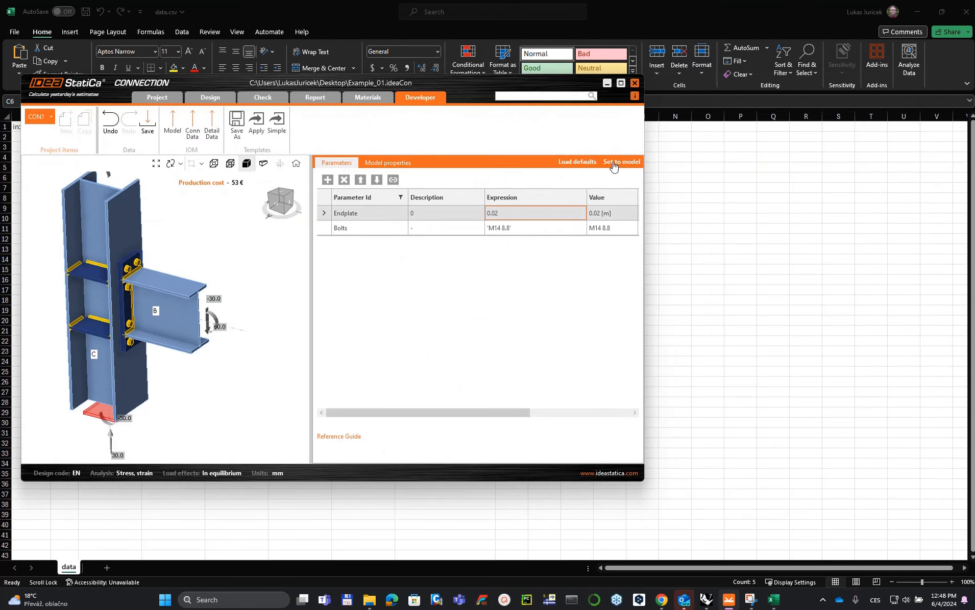
Run the connection's check calculation with the applied parameters and close IDEA StatiCa Connection, saving the Example_01 project
{"action": "left_click", "coordinate": [259, 99]}
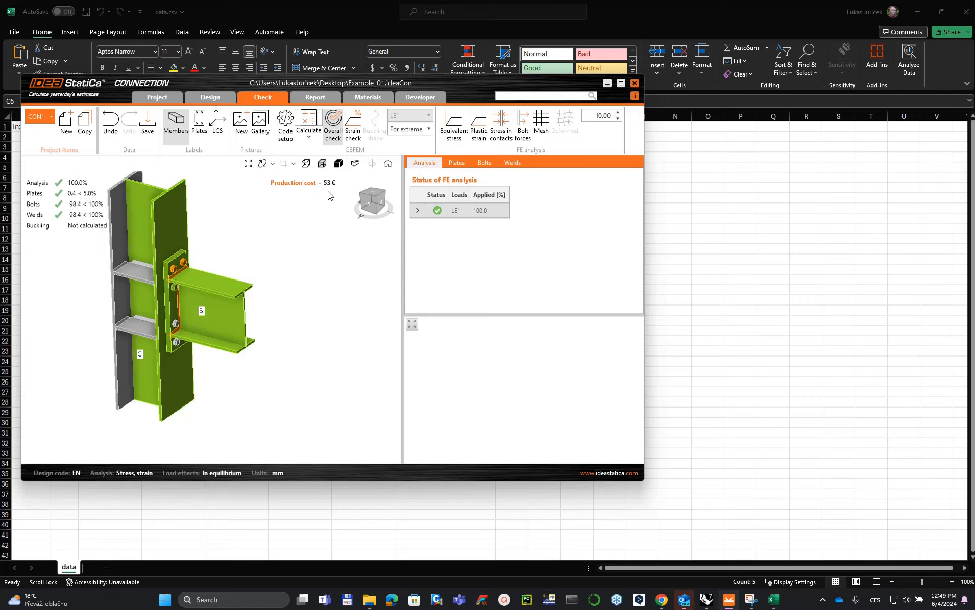
{"action": "left_click", "coordinate": [633, 87]}
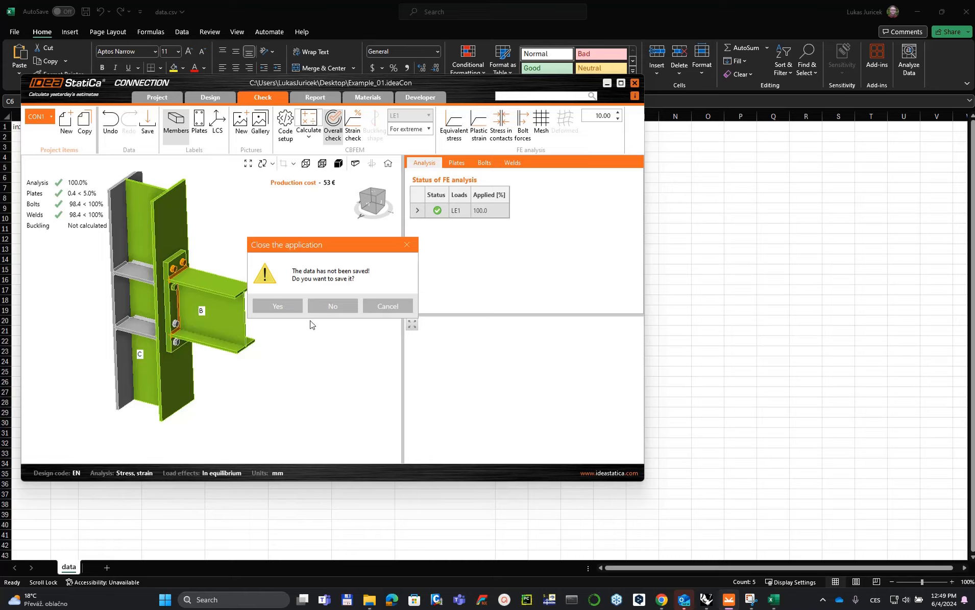
{"action": "left_click", "coordinate": [286, 307]}
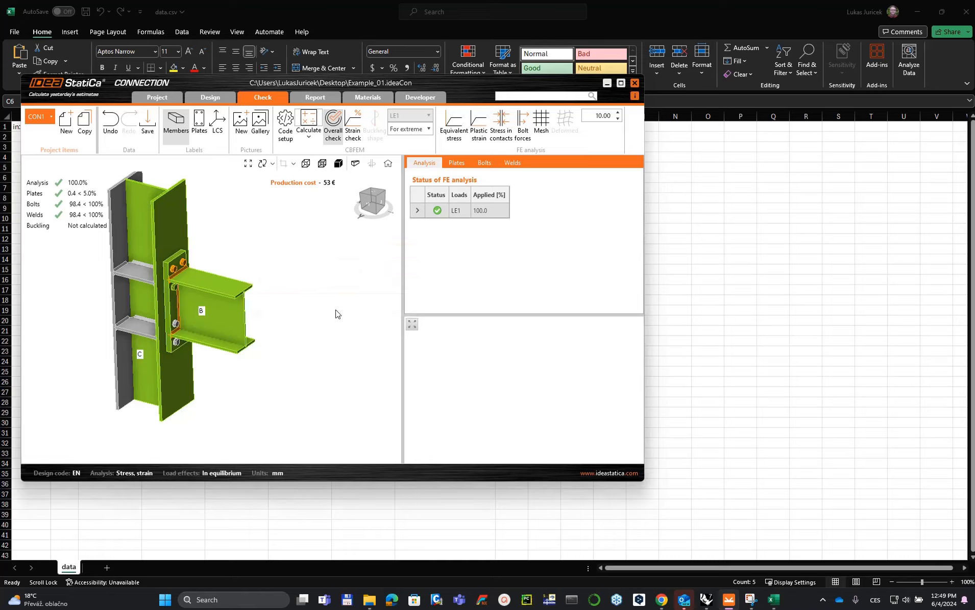